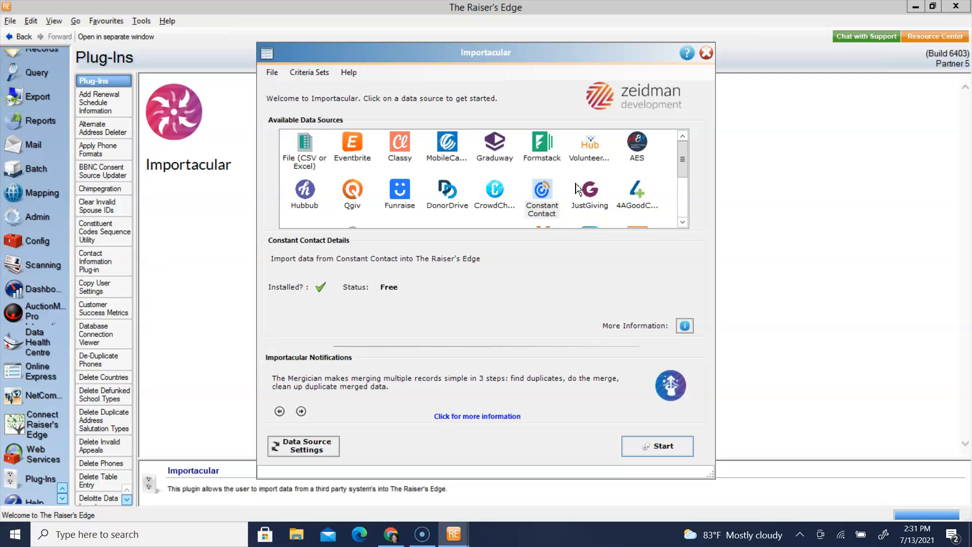
# Start a Constant Contact campaign import for the Winter Appeal Reminder campaign with the Sent tracking option
pyautogui.click(542, 198)
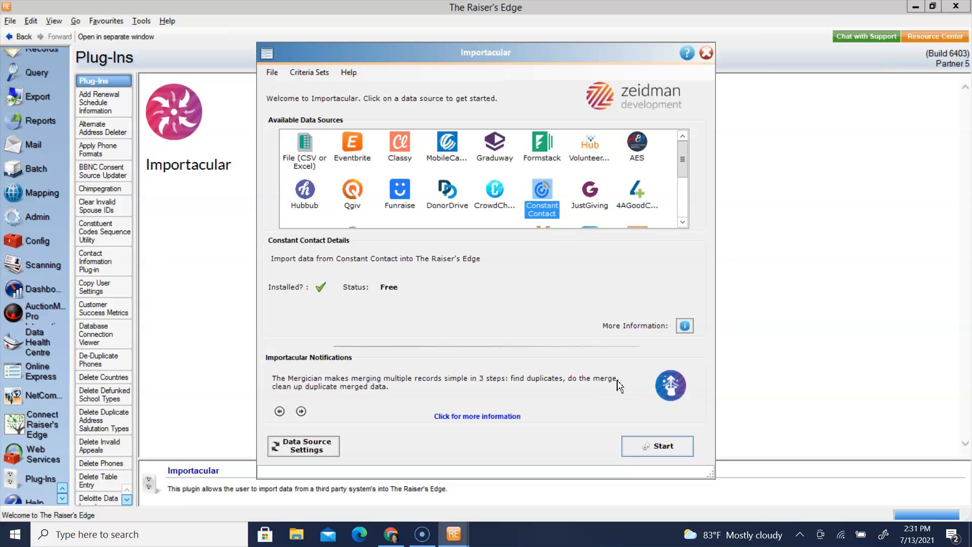
pyautogui.click(641, 447)
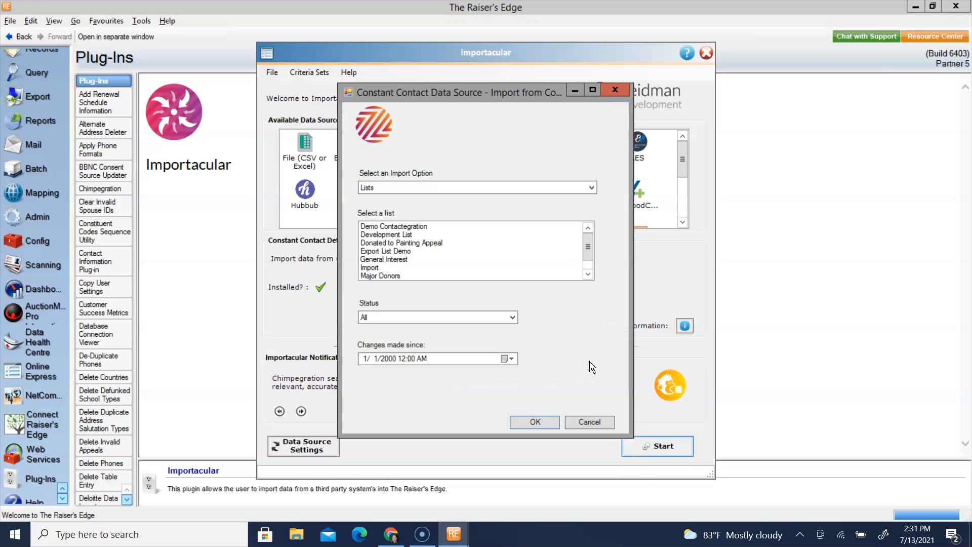
pyautogui.click(405, 188)
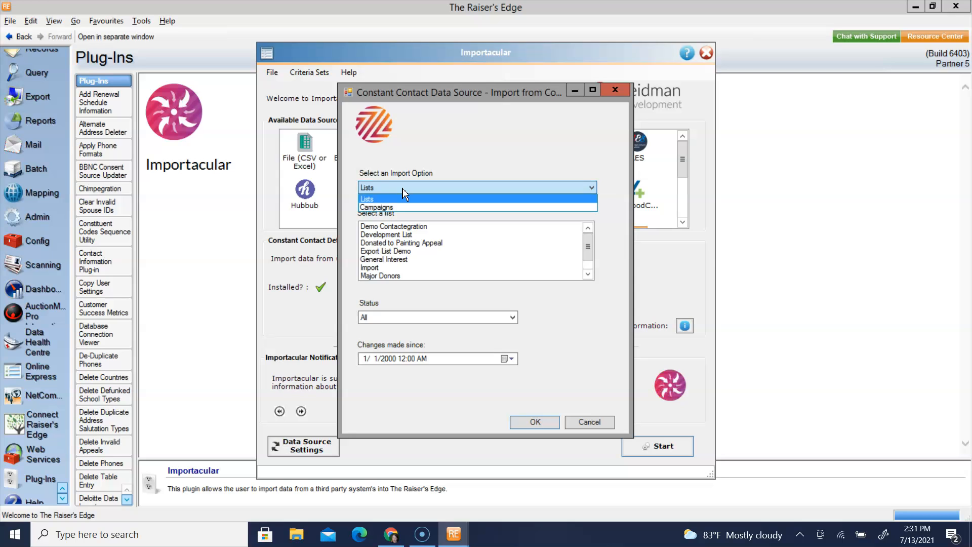
pyautogui.click(386, 208)
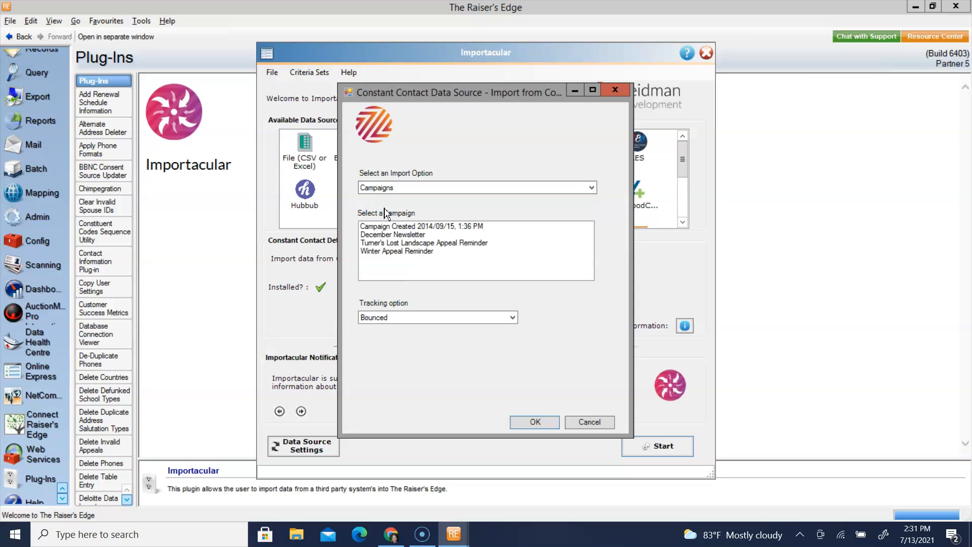
pyautogui.click(398, 253)
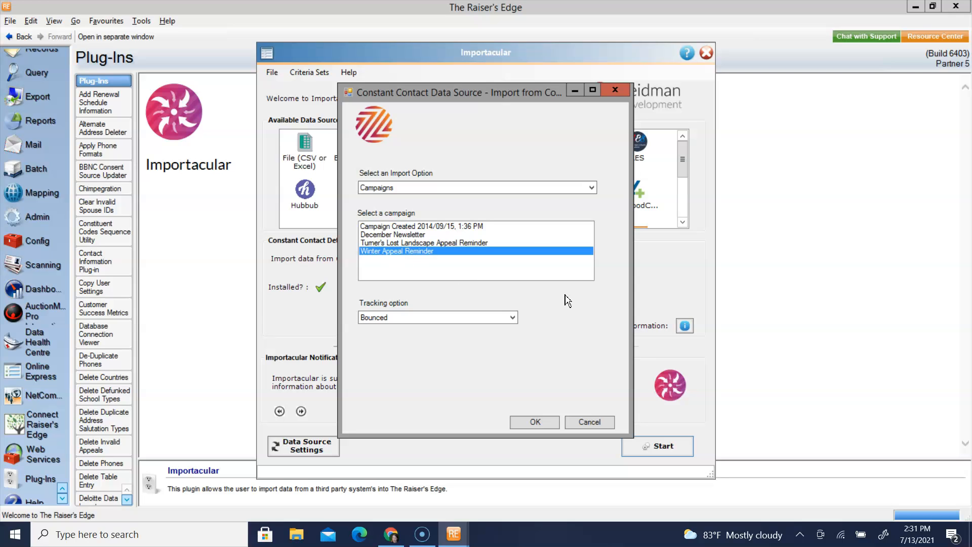
pyautogui.click(501, 323)
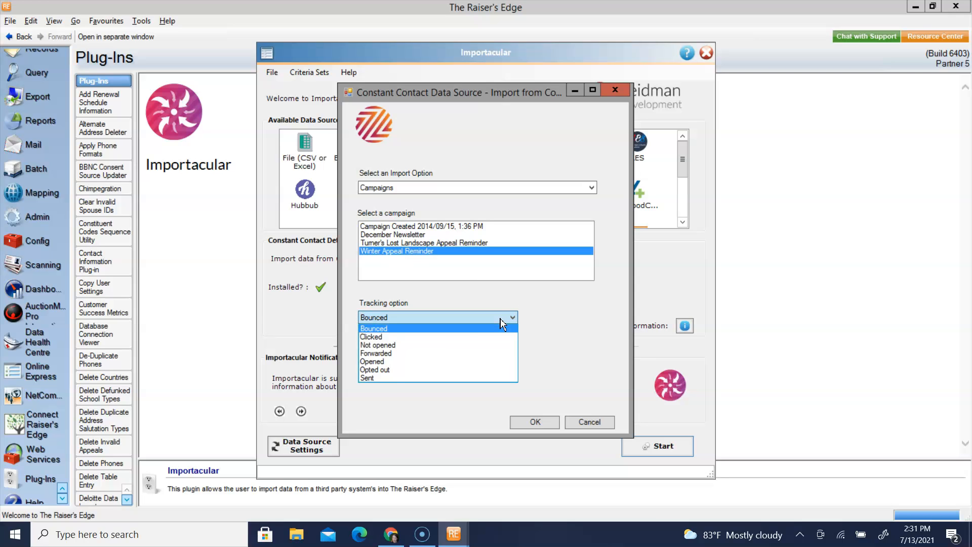
pyautogui.click(386, 379)
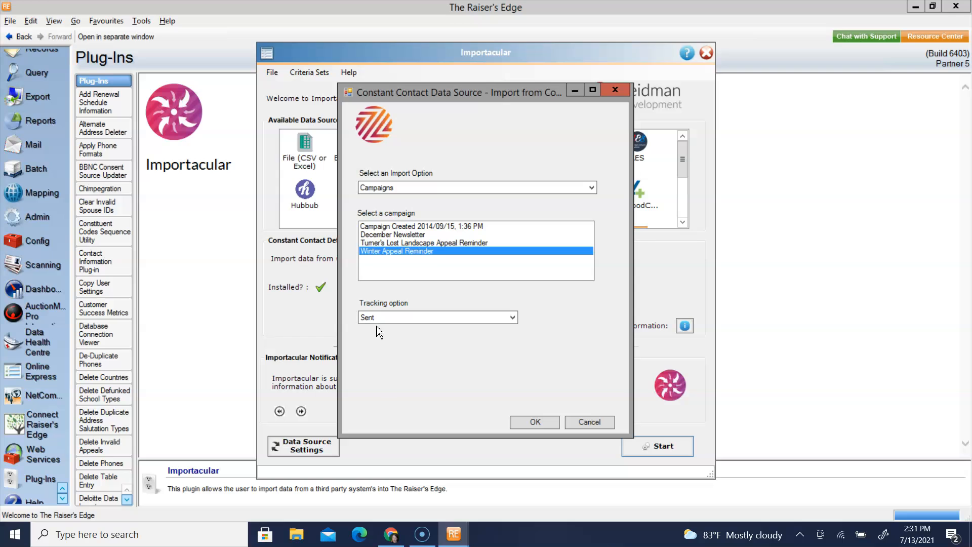
pyautogui.click(543, 426)
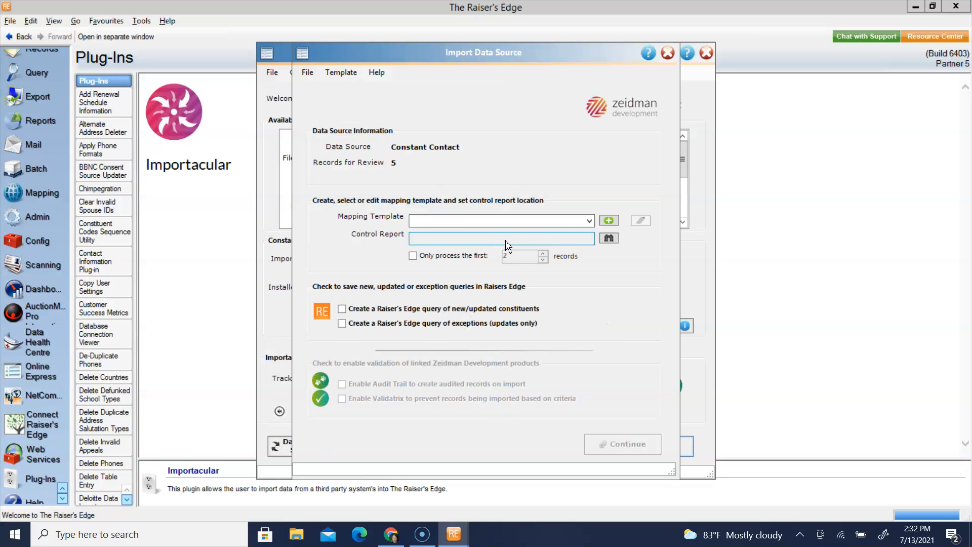
# Choose the Everyone Sent mapping template for the import and open it for editing
pyautogui.click(588, 221)
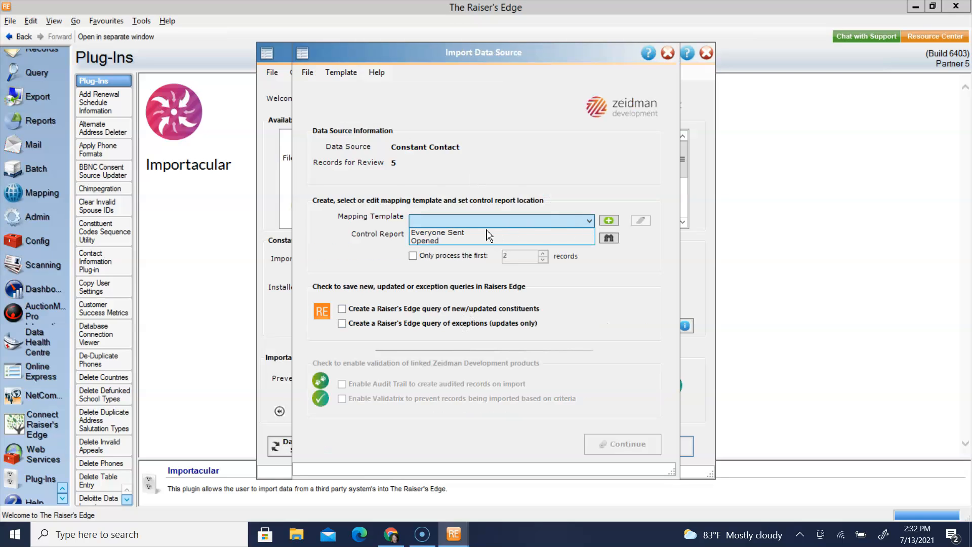
pyautogui.click(487, 233)
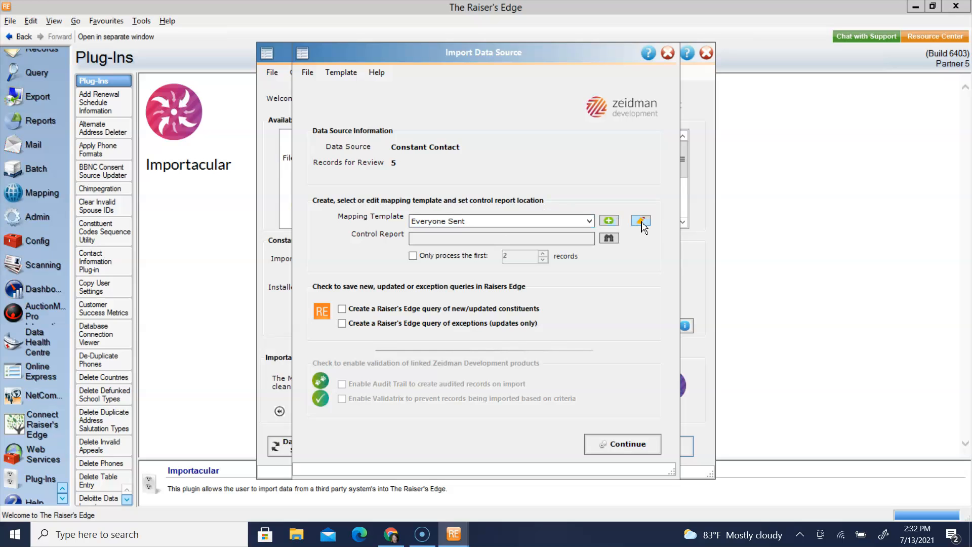
pyautogui.click(641, 220)
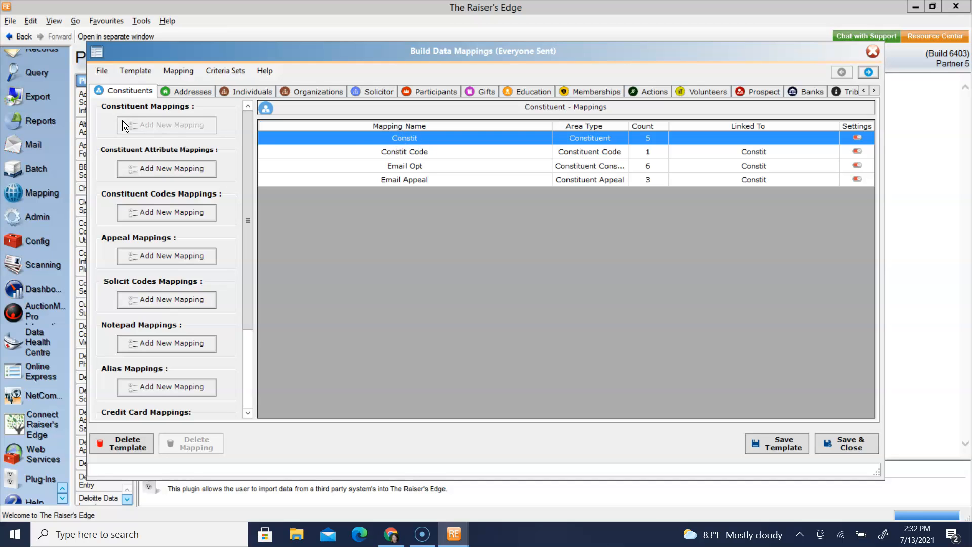
# Open the Constit mapping and examine which Raiser's Edge constituent fields have source fields or default values mapped
pyautogui.doubleClick(415, 144)
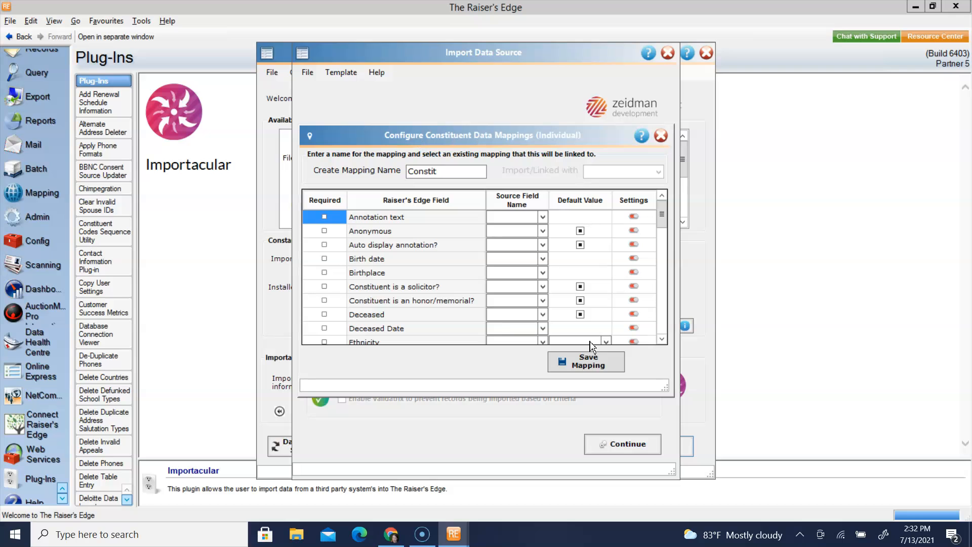
pyautogui.click(662, 339)
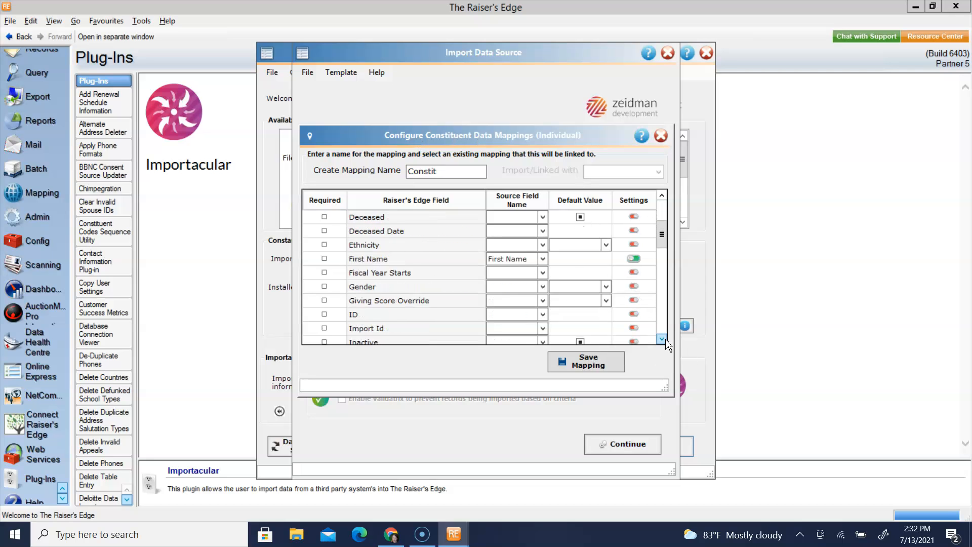
pyautogui.click(661, 339)
pyautogui.click(662, 339)
pyautogui.click(662, 339)
pyautogui.click(662, 339)
pyautogui.click(666, 342)
pyautogui.click(666, 343)
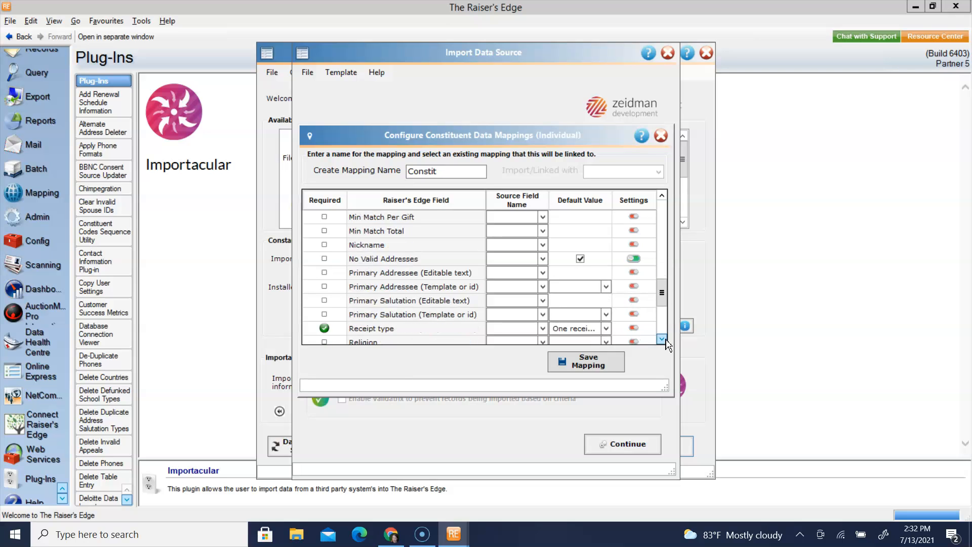
pyautogui.click(666, 343)
pyautogui.click(666, 342)
pyautogui.moveTo(661, 319); pyautogui.dragTo(686, 185)
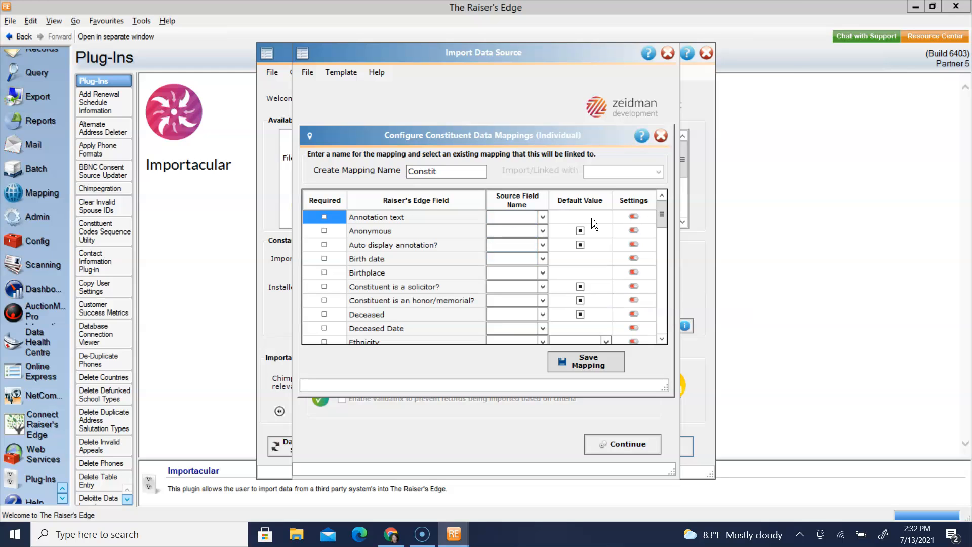
# Review the source fields available for Annotation text and Anonymous, and save the Constit mapping
pyautogui.click(543, 218)
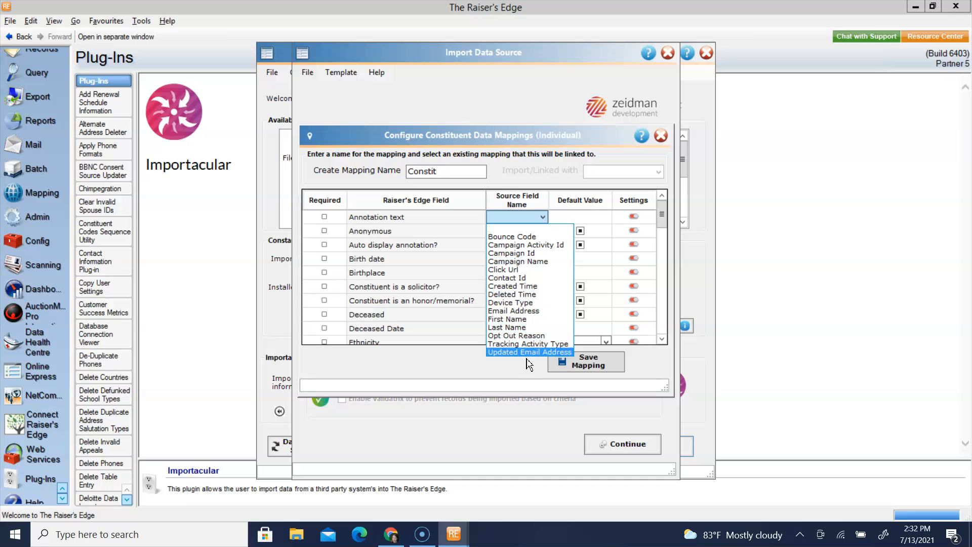
pyautogui.click(545, 228)
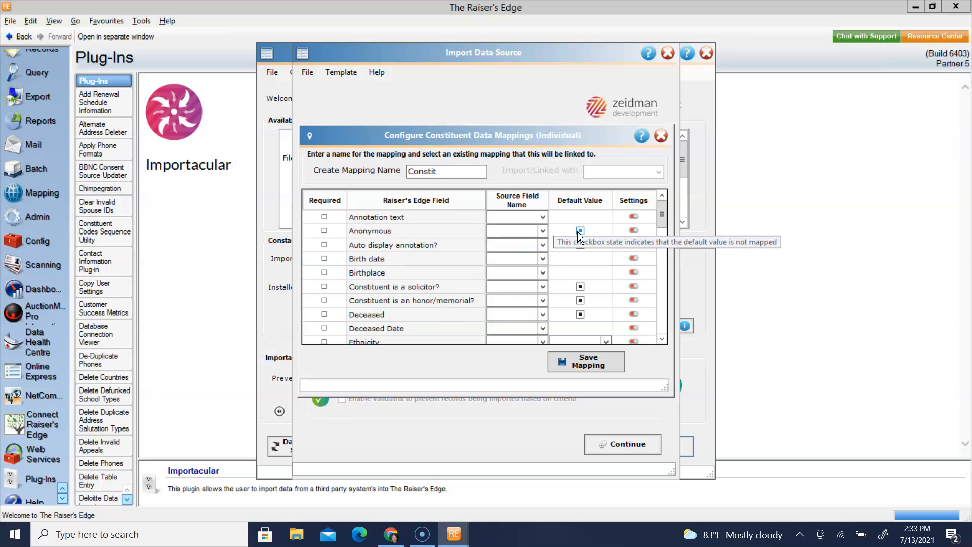
pyautogui.click(543, 232)
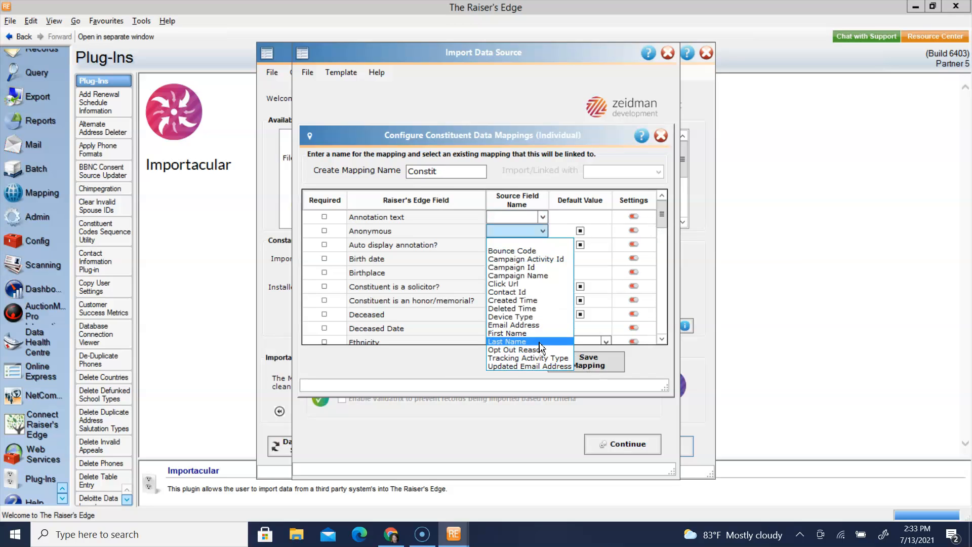
pyautogui.click(522, 243)
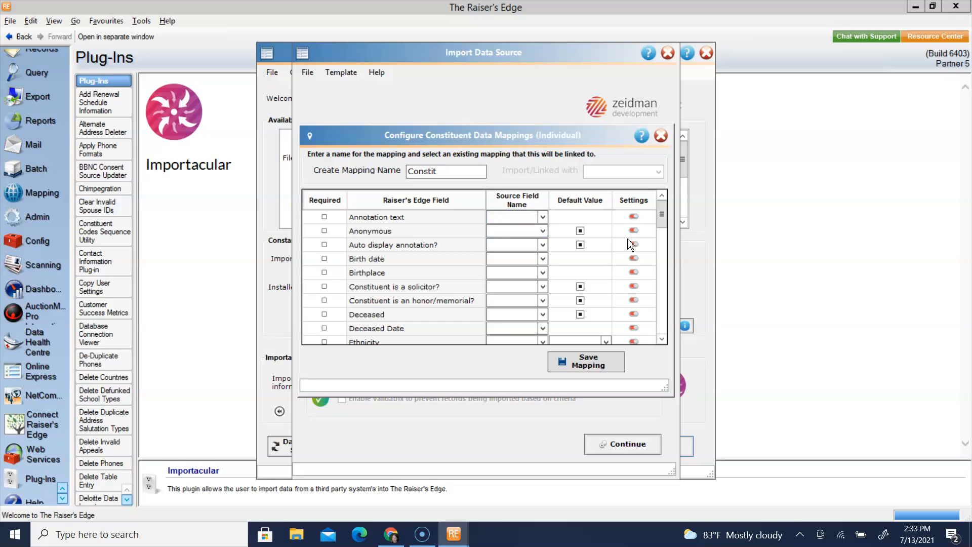
pyautogui.click(589, 365)
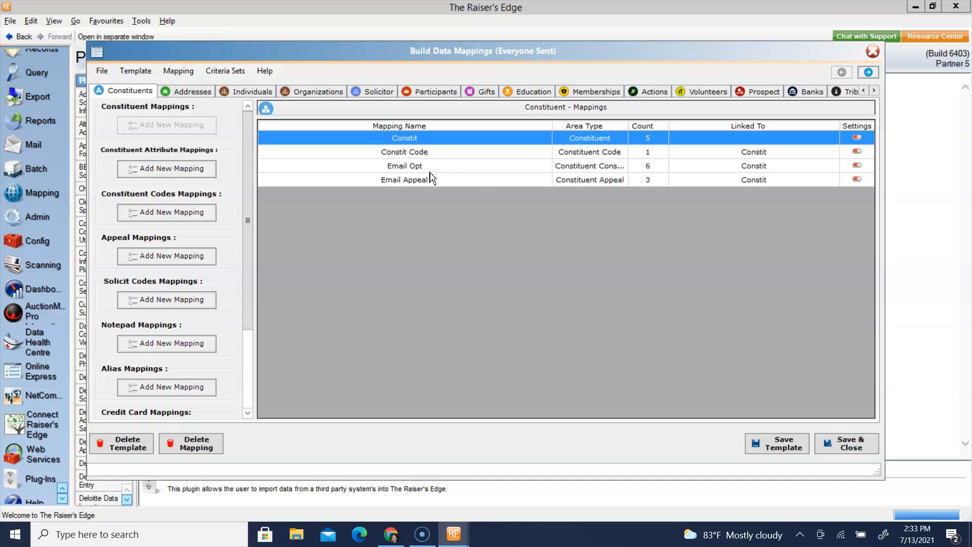
# Review the default value in the Constit Code mapping and save that mapping
pyautogui.doubleClick(409, 153)
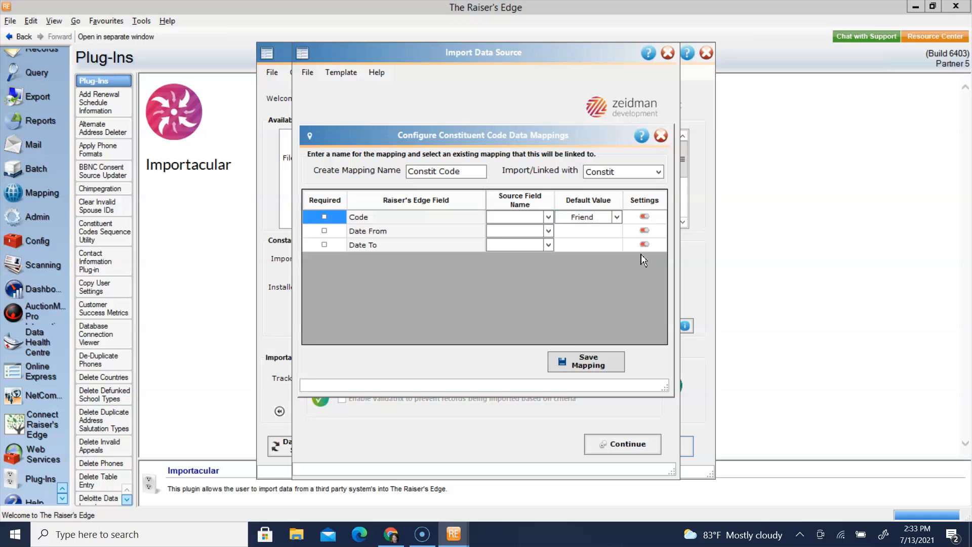
pyautogui.click(596, 363)
# Open the Email Opt mapping, enlarge its window, and review its consent field mappings and the Response field's conditional settings
pyautogui.doubleClick(408, 169)
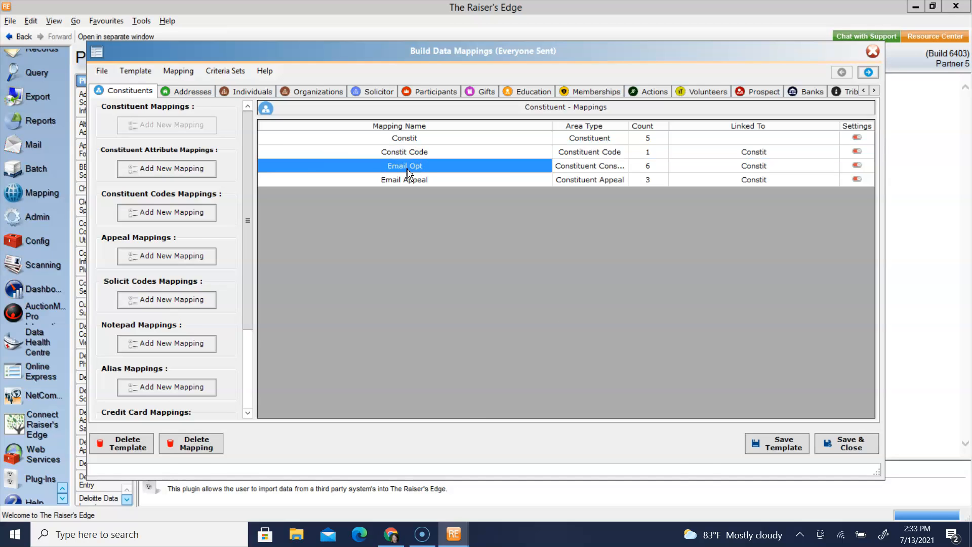
pyautogui.moveTo(671, 393); pyautogui.dragTo(777, 403)
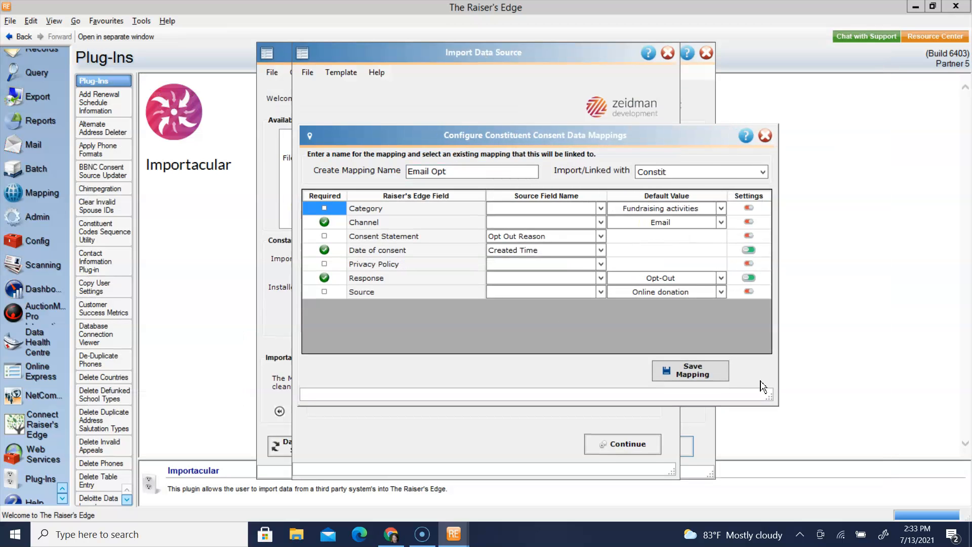
pyautogui.click(627, 210)
pyautogui.click(692, 223)
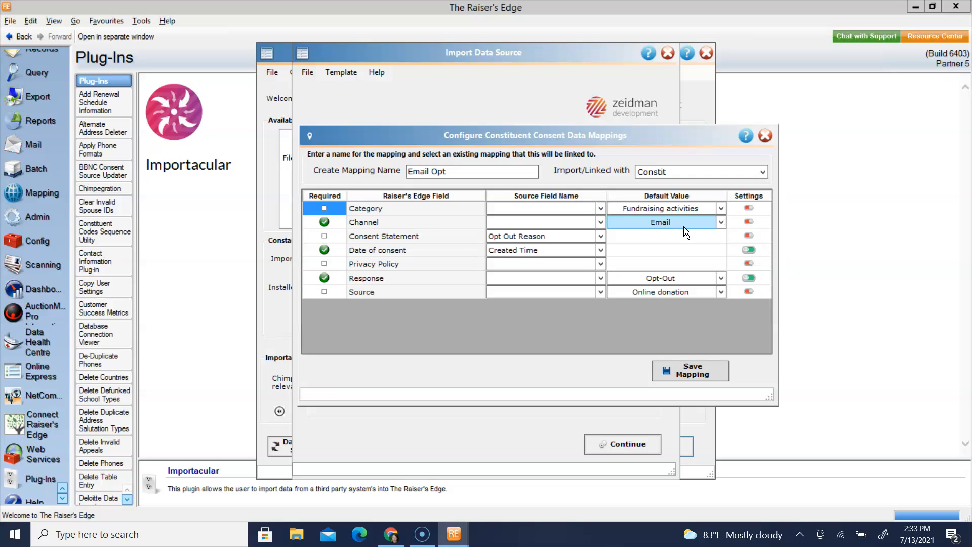
pyautogui.click(518, 250)
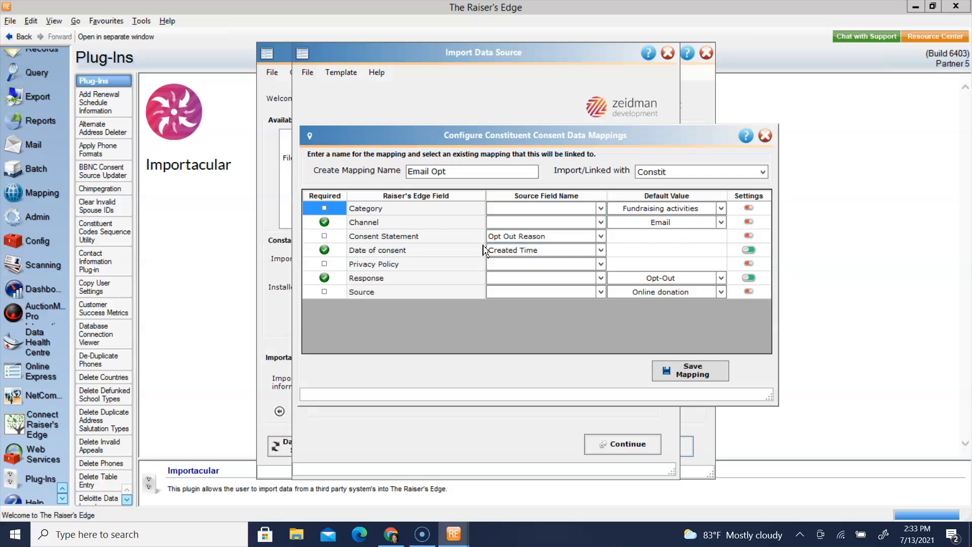
pyautogui.click(523, 237)
pyautogui.click(748, 279)
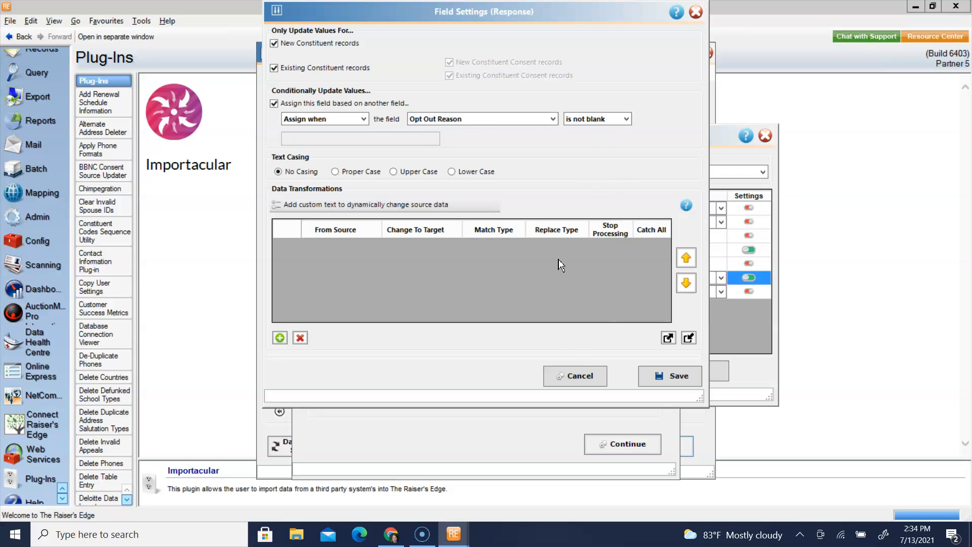
pyautogui.click(673, 374)
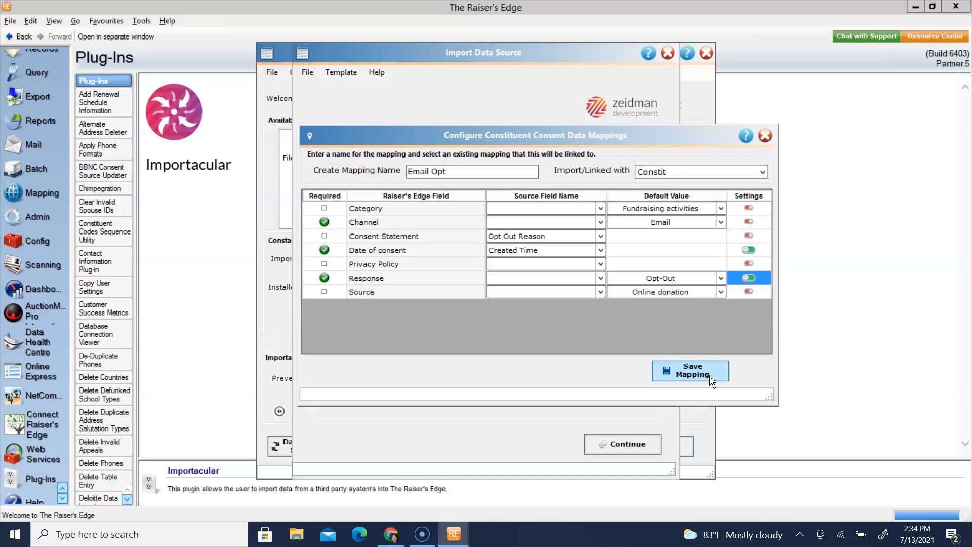
# Clear the Response field's default value and map its source field to Opt Out Reason
pyautogui.click(718, 278)
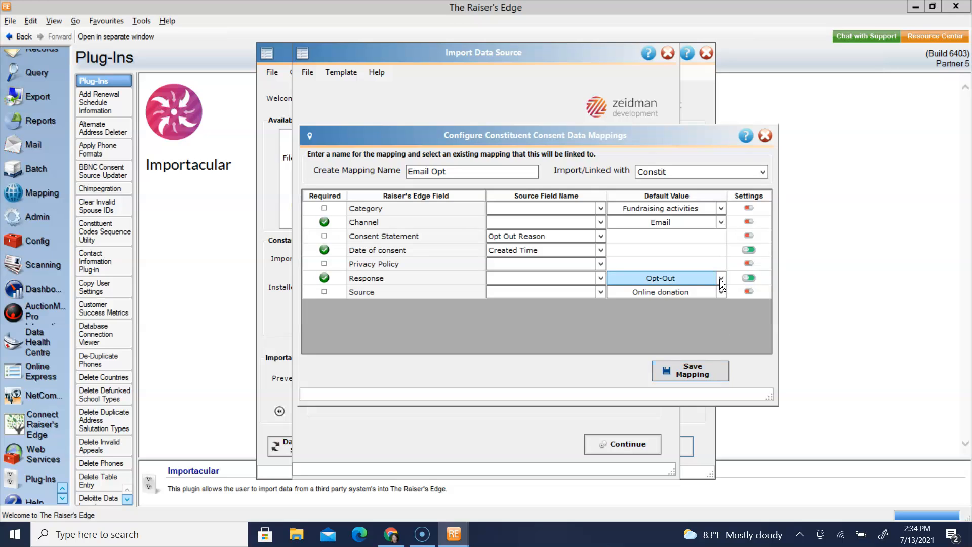
pyautogui.click(721, 278)
pyautogui.click(633, 305)
pyautogui.click(596, 280)
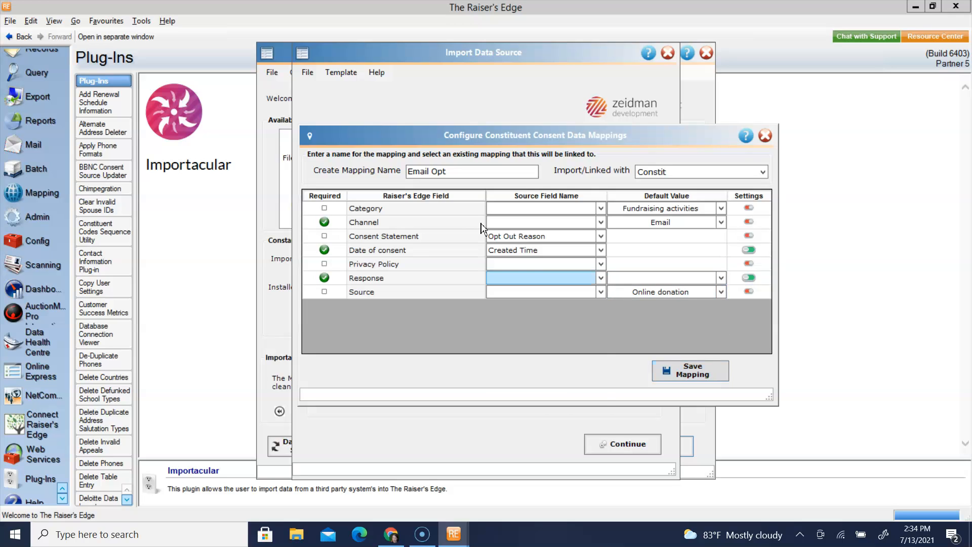
pyautogui.click(596, 281)
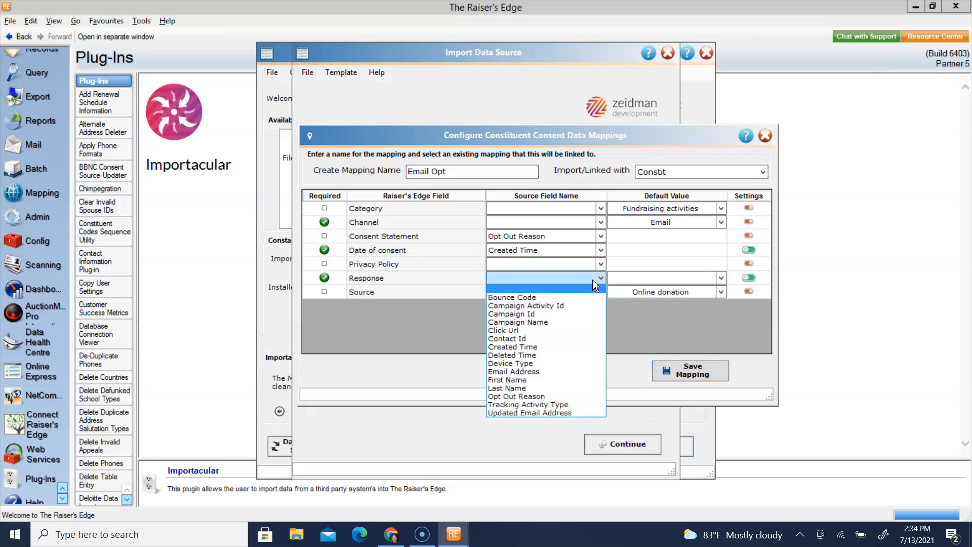
pyautogui.click(520, 397)
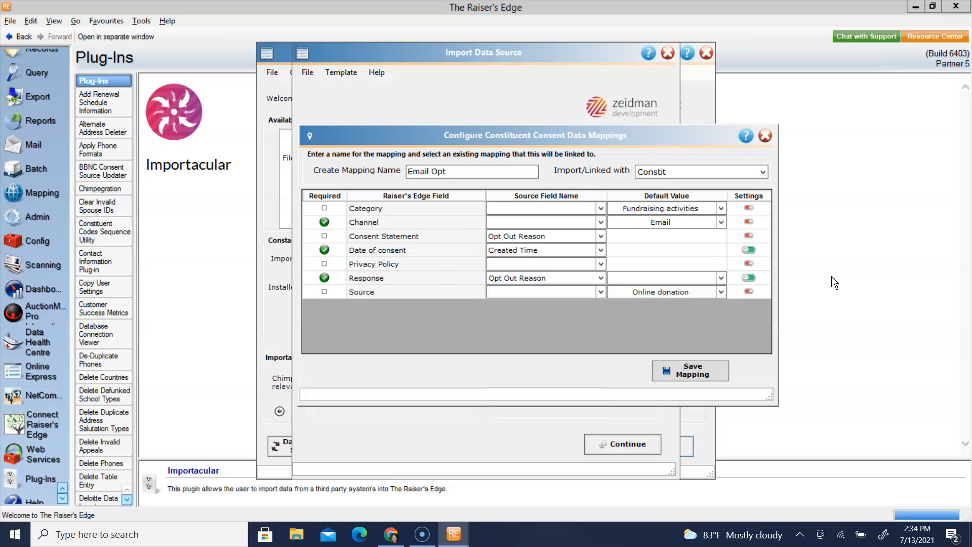
# Add two data transformations in the Response field's settings, and make the first change a blank source value to Opt-In
pyautogui.click(749, 279)
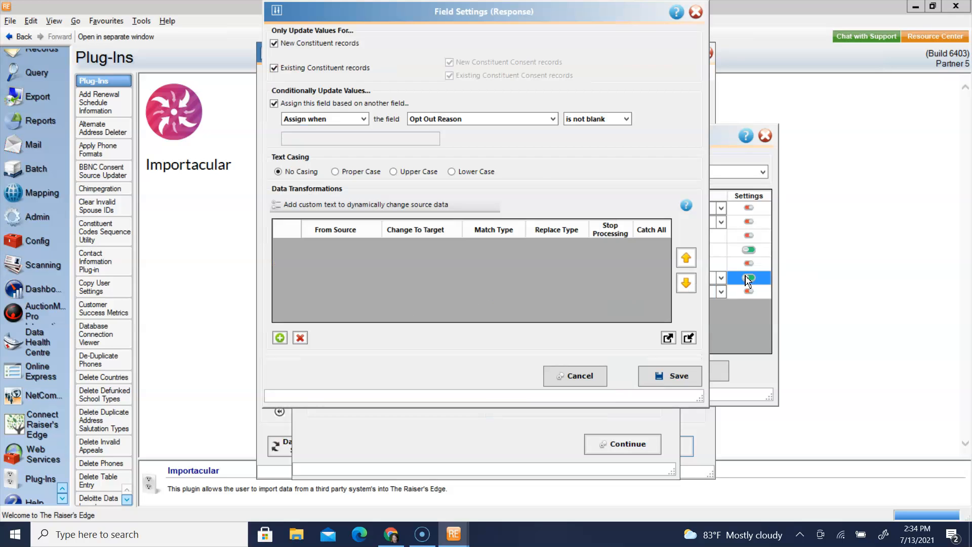
pyautogui.click(280, 338)
pyautogui.click(374, 246)
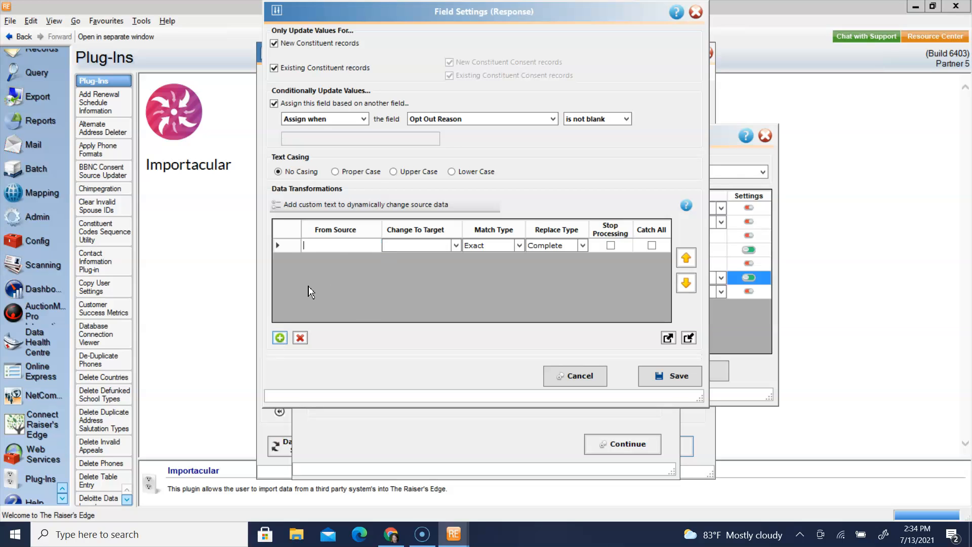
pyautogui.click(280, 337)
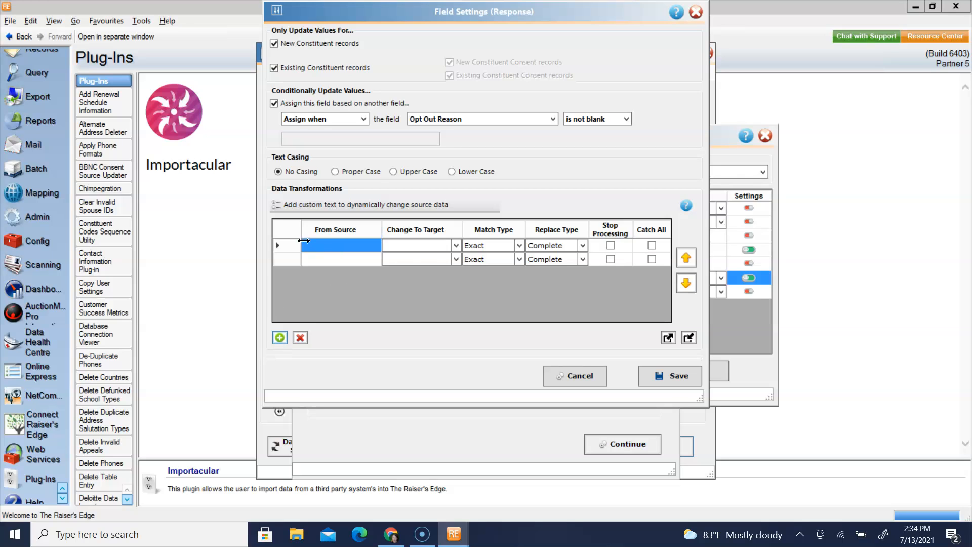
pyautogui.click(456, 245)
pyautogui.click(456, 246)
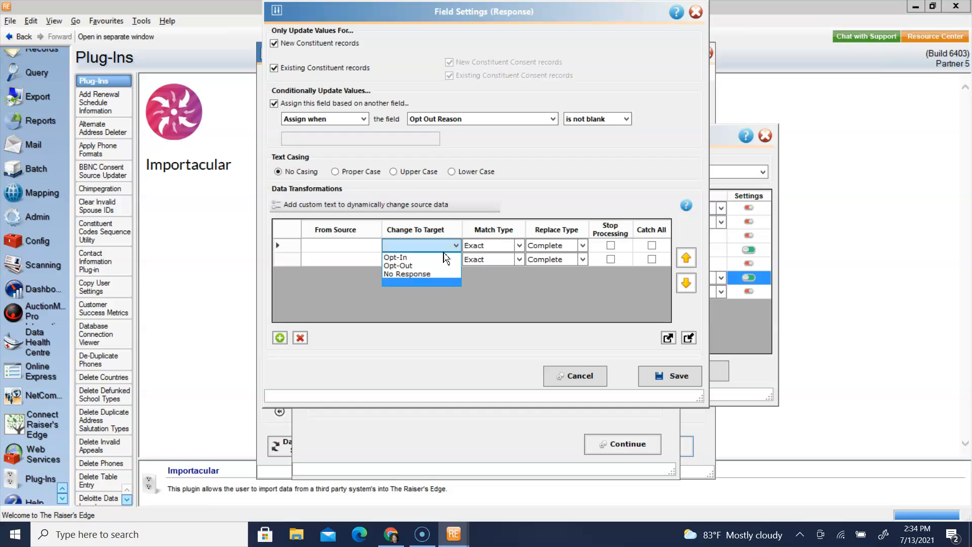
pyautogui.click(424, 254)
# Set the second data transformation's target to Opt-Out and make it the catch-all
pyautogui.click(461, 261)
pyautogui.click(457, 260)
pyautogui.click(457, 261)
pyautogui.click(400, 278)
pyautogui.click(651, 259)
pyautogui.click(652, 259)
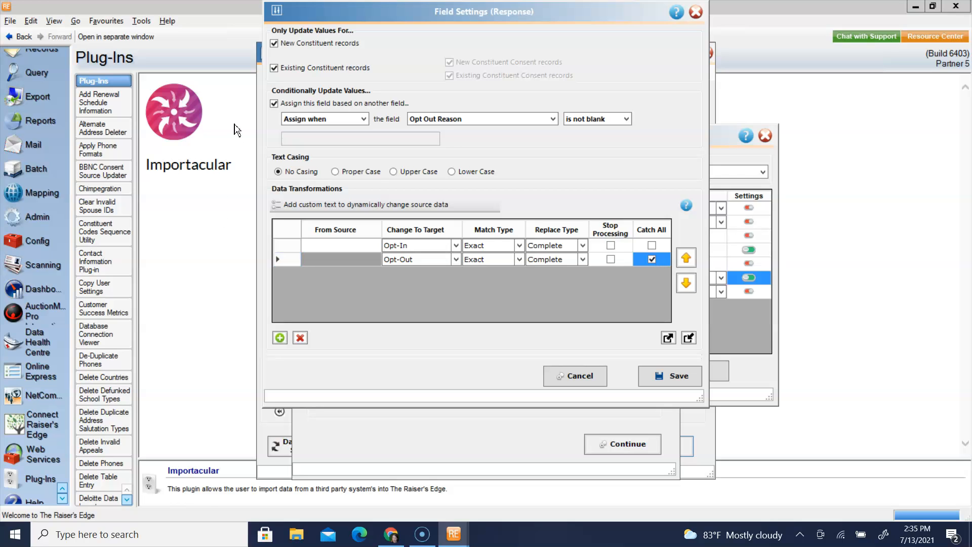
# Turn off the Response field's conditional assignment based on another field, and save the field settings and the Email Opt mapping
pyautogui.click(274, 104)
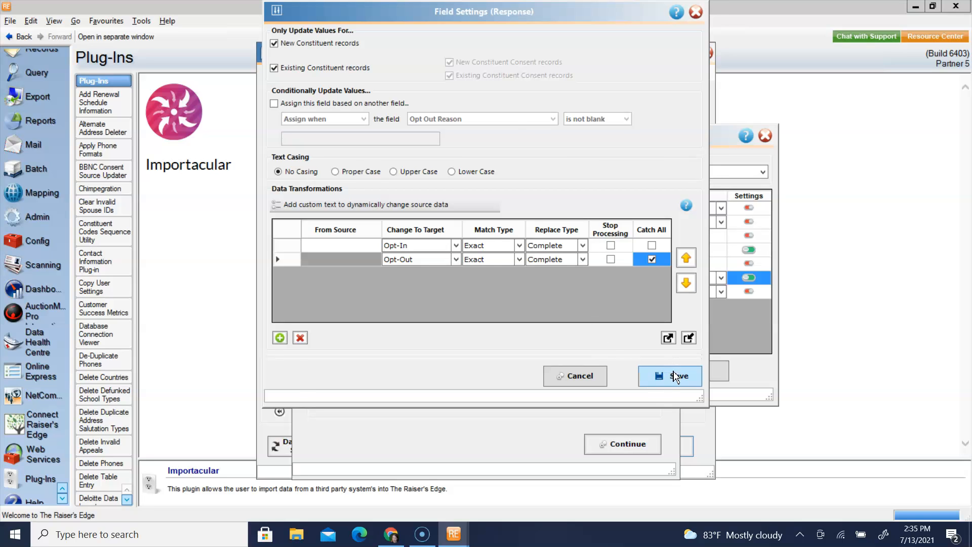
pyautogui.click(675, 378)
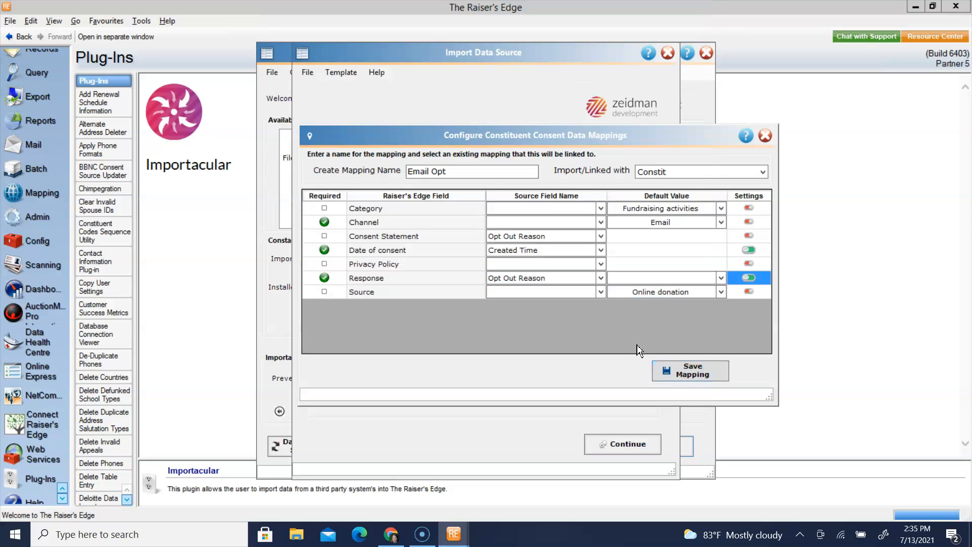
pyautogui.click(685, 380)
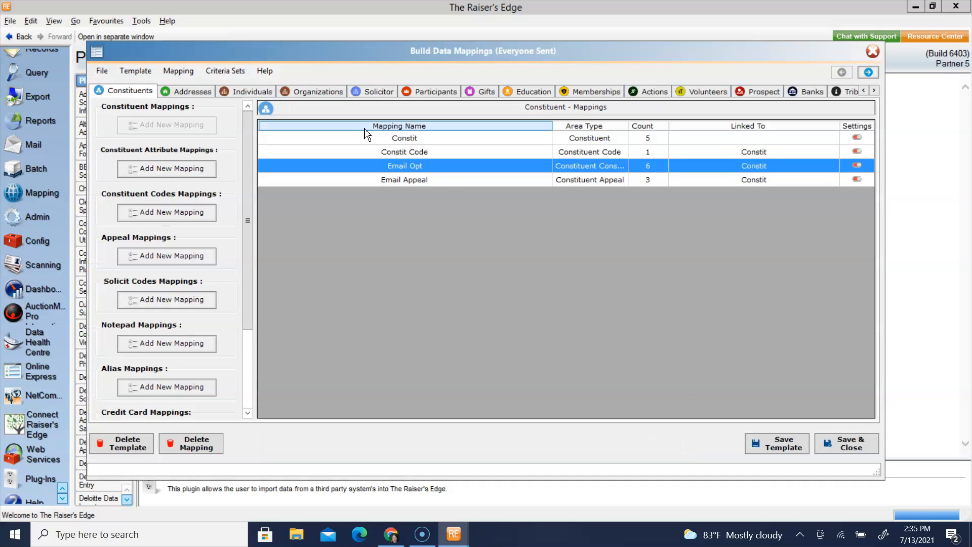
# Review the Email Appeal mapping and its Response field's data transformations, and save the settings and mapping
pyautogui.doubleClick(407, 183)
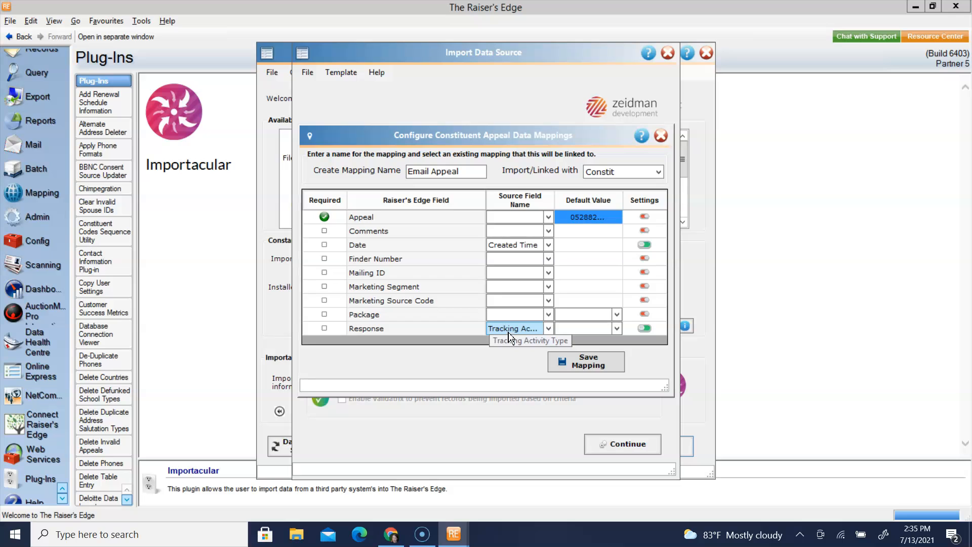
pyautogui.click(644, 328)
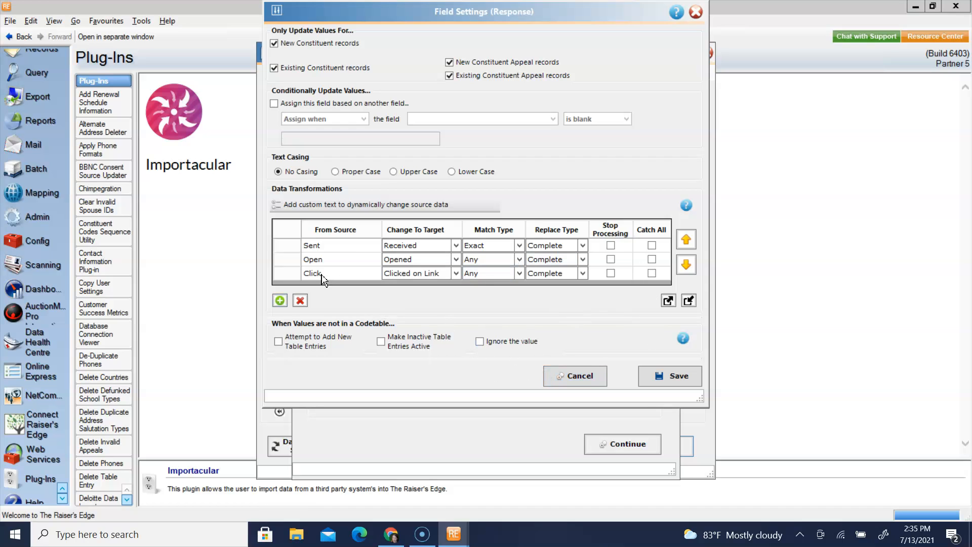
pyautogui.click(679, 376)
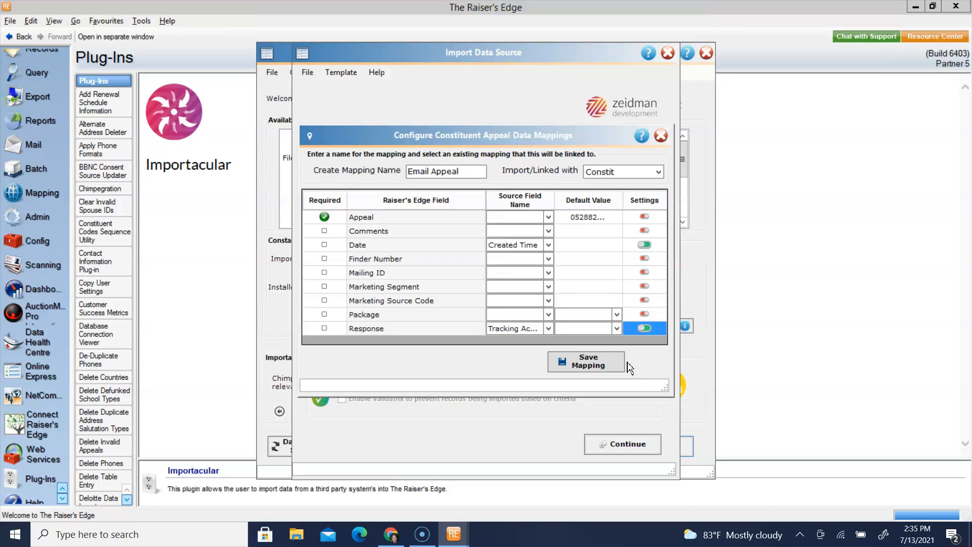
pyautogui.click(588, 362)
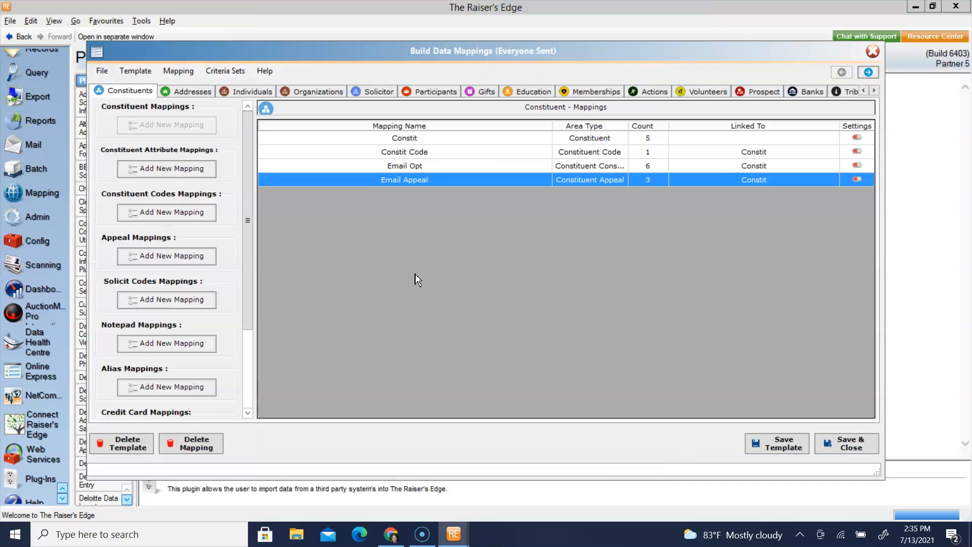
# Review all field mappings and default values in the Email Sent action mapping, and save that mapping
pyautogui.click(651, 94)
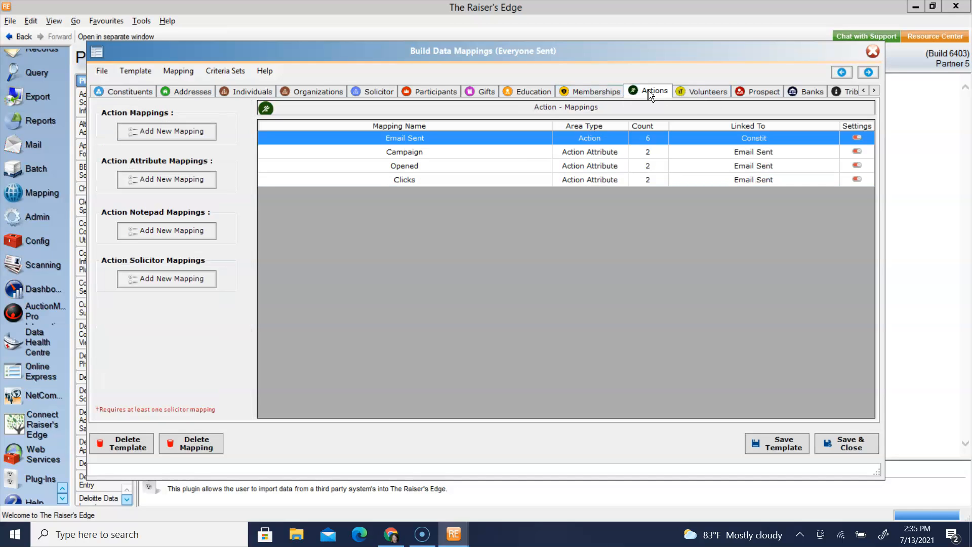
pyautogui.doubleClick(414, 141)
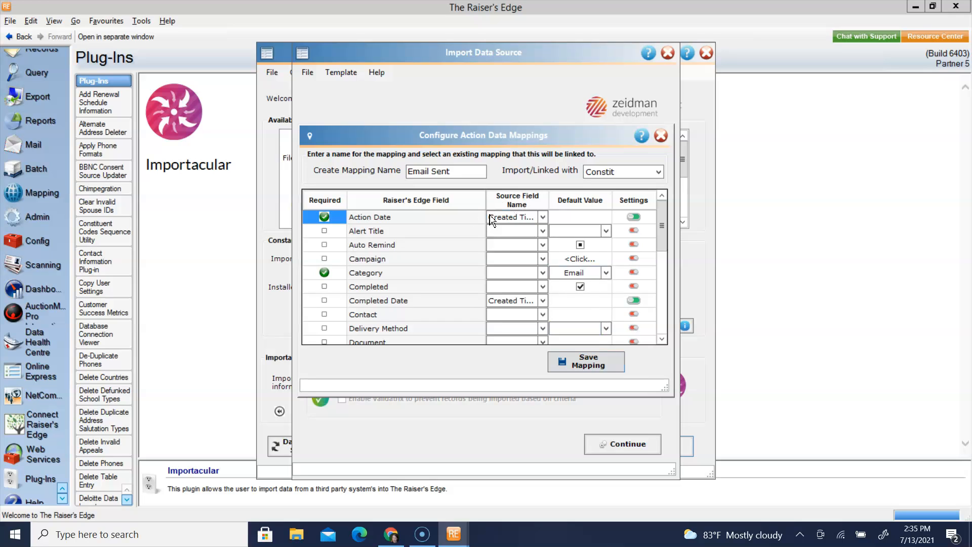
pyautogui.click(580, 269)
pyautogui.click(493, 303)
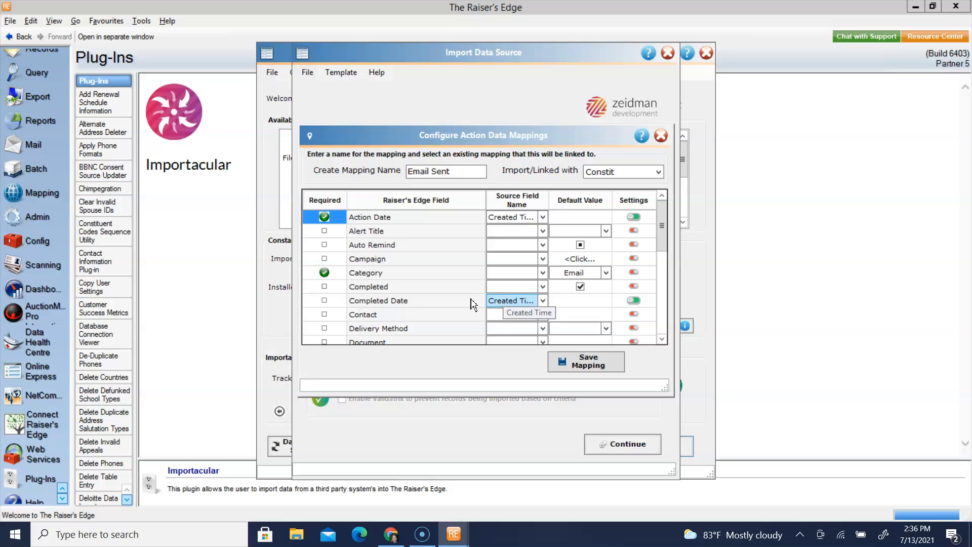
pyautogui.scroll(-3, 665, 342)
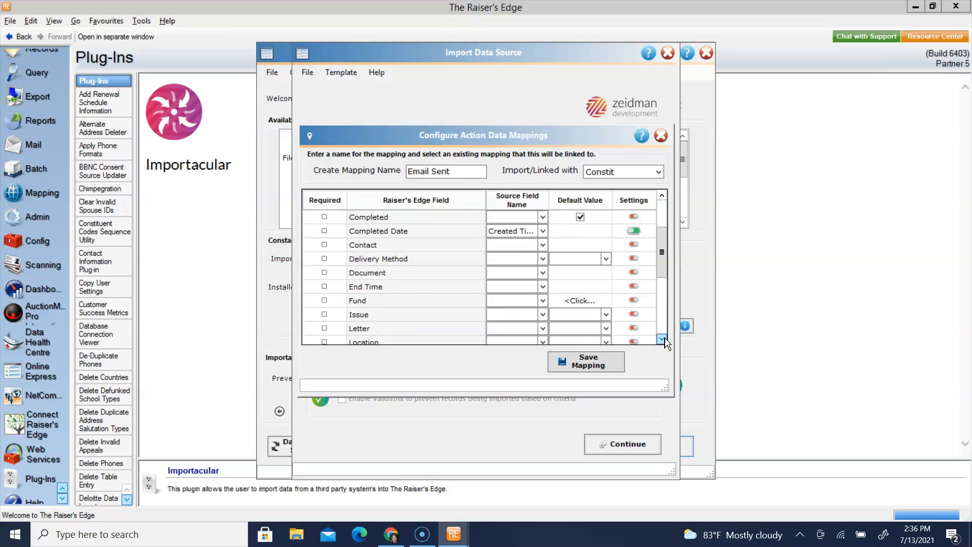
pyautogui.scroll(-5, 665, 343)
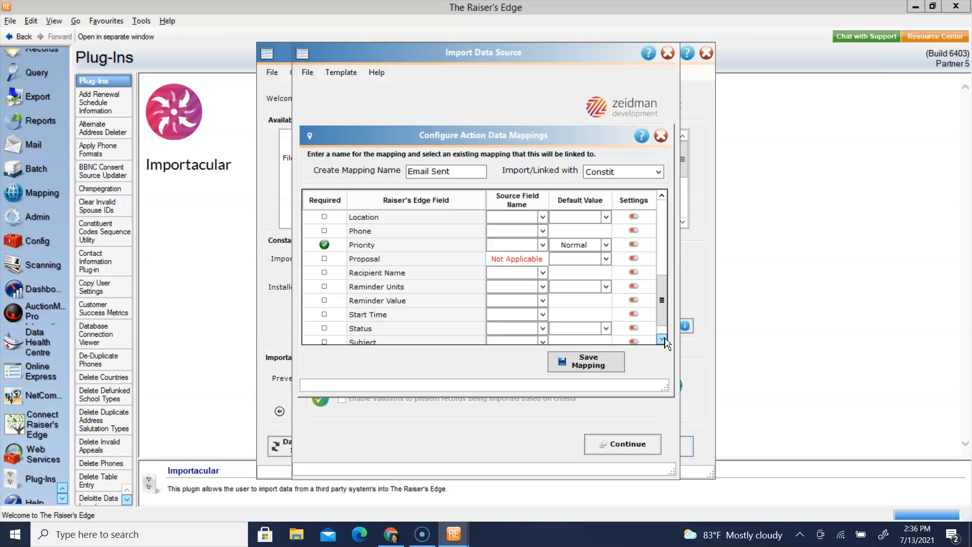
pyautogui.scroll(-2, 665, 342)
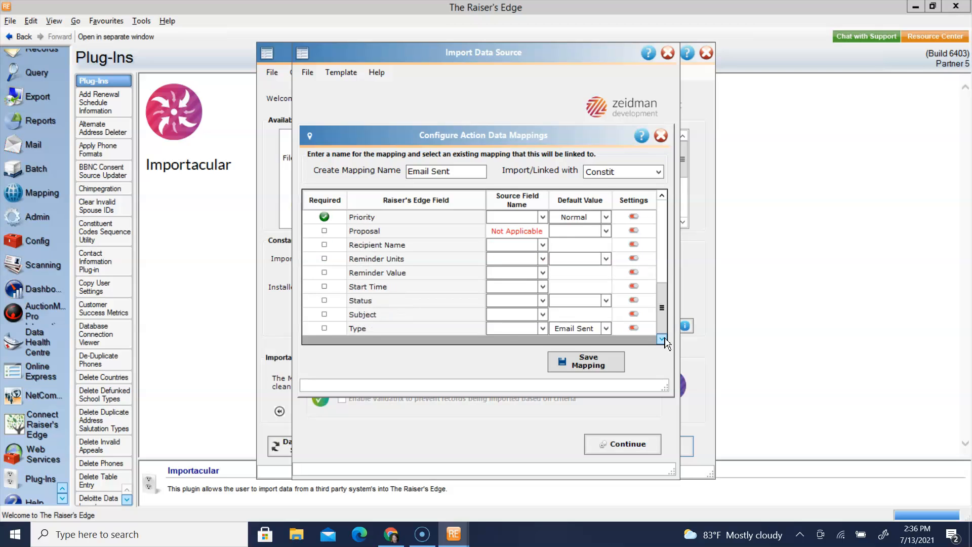
pyautogui.click(586, 363)
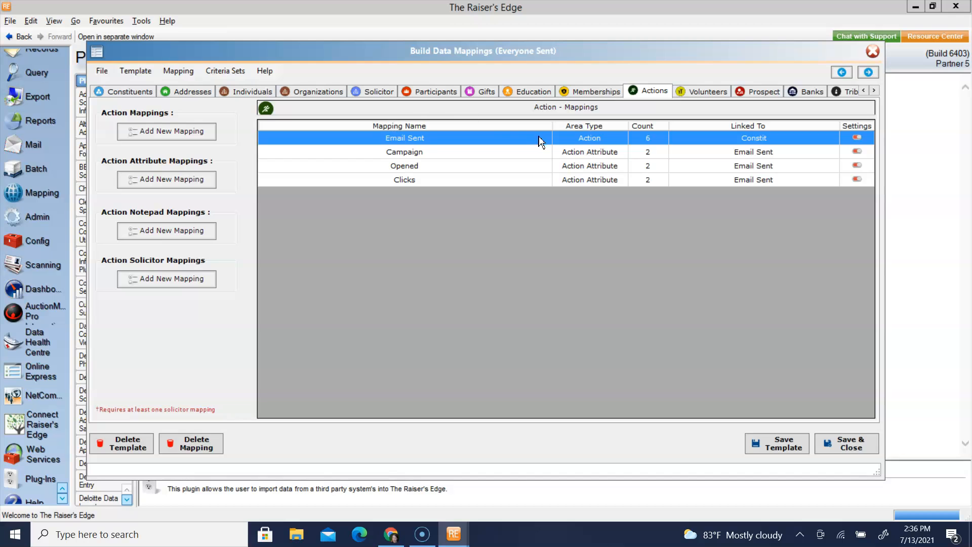
# Open the Campaign action attribute mapping, enlarge its window to review the category and description fields, and save it
pyautogui.doubleClick(402, 153)
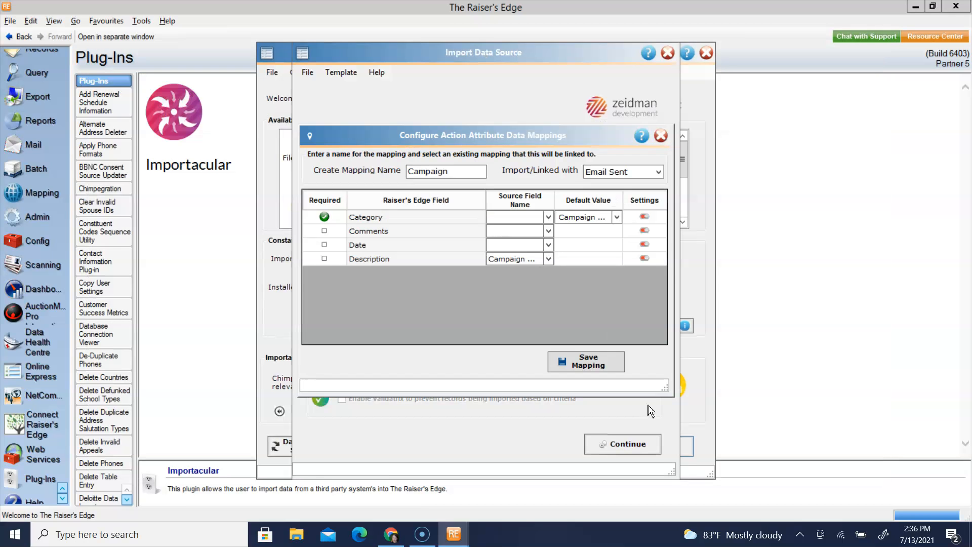
pyautogui.moveTo(673, 396); pyautogui.dragTo(810, 426)
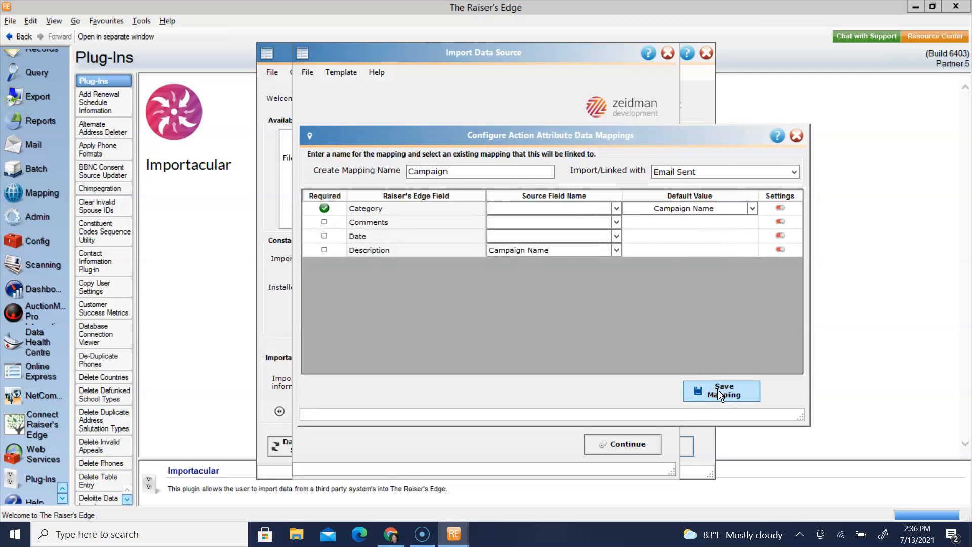
pyautogui.click(721, 395)
# Review and save the Opened and Clicks action attribute mappings, and save and close the Everyone Sent template
pyautogui.doubleClick(418, 167)
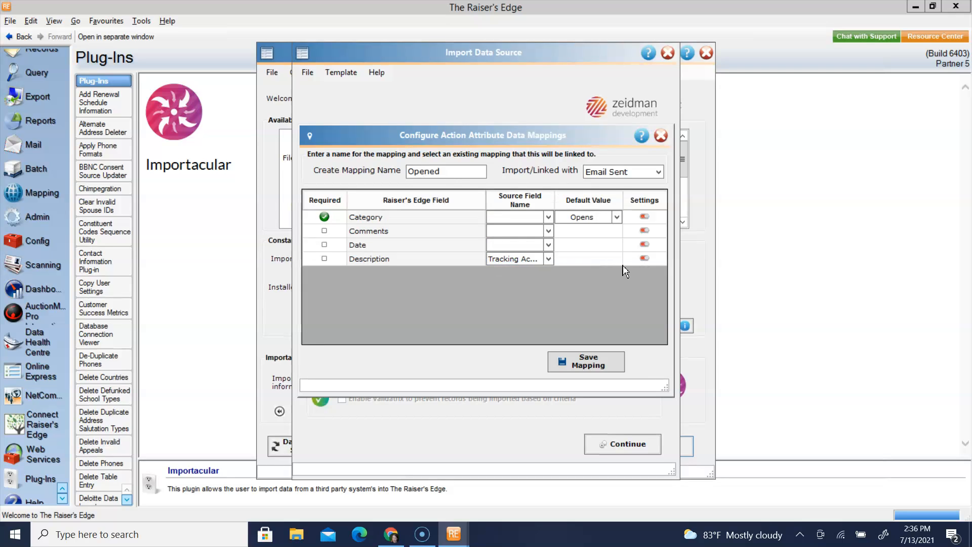
pyautogui.click(594, 366)
pyautogui.doubleClick(416, 181)
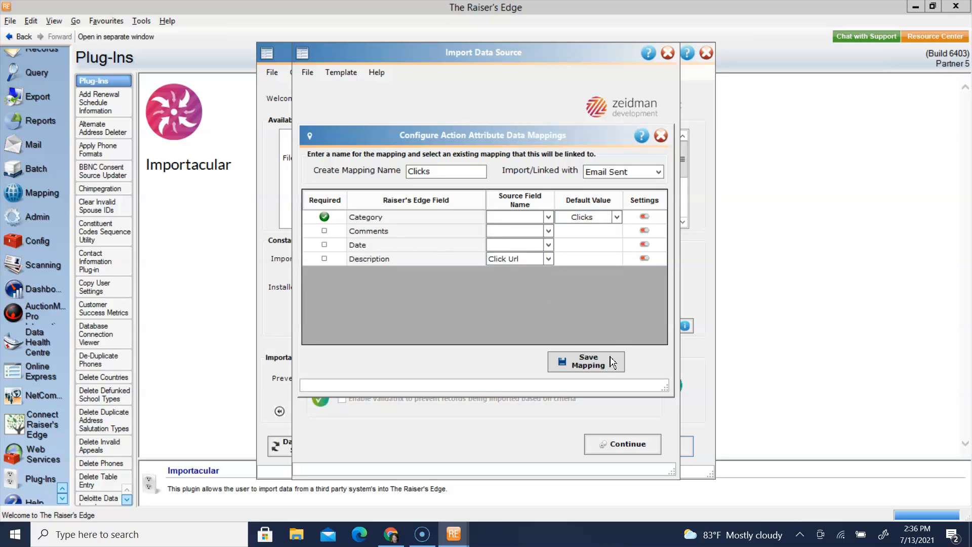
pyautogui.click(590, 365)
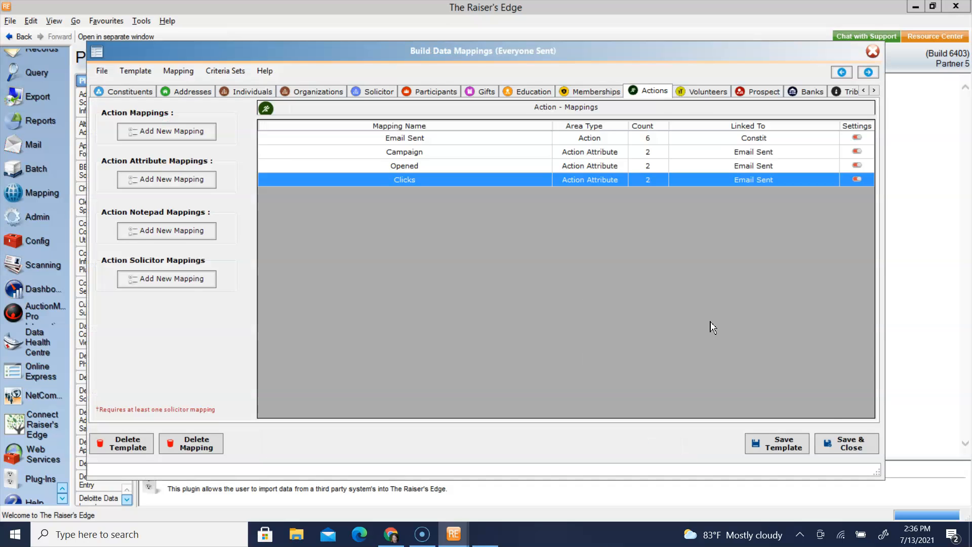
pyautogui.click(852, 448)
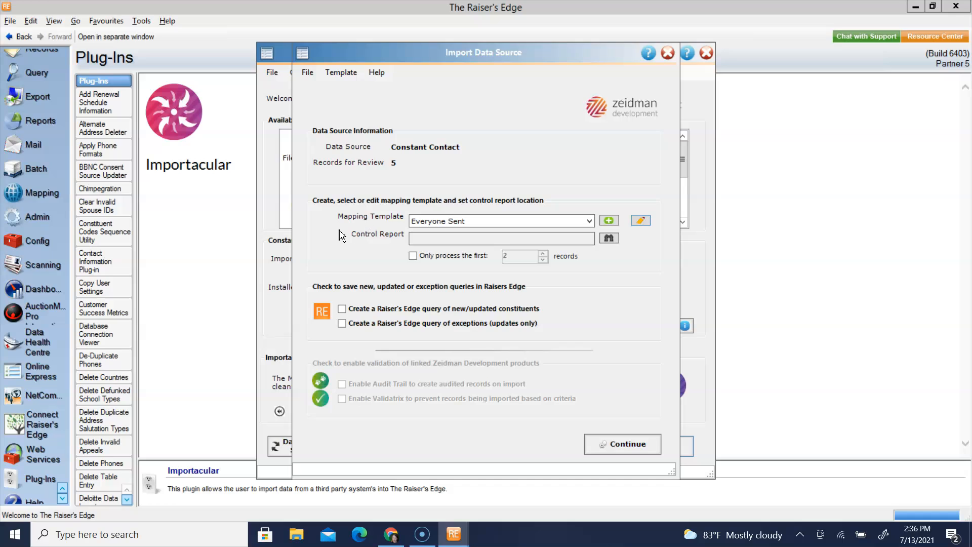